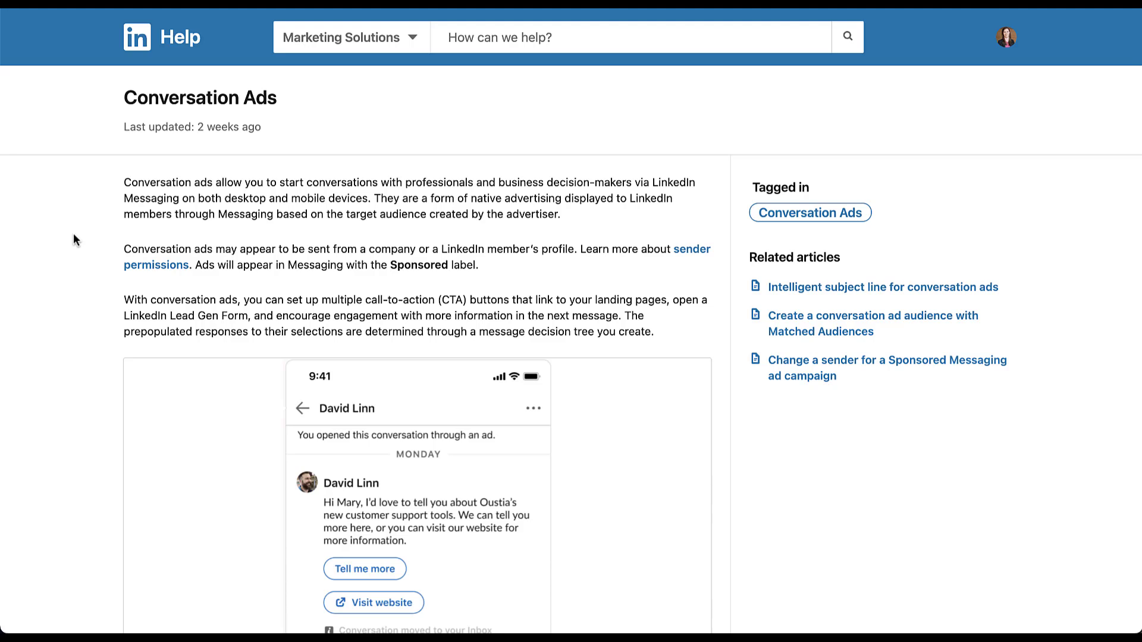
Scroll through the Conversation Ads help article past its example chat mockup.
scroll(74, 238, "down", 5)
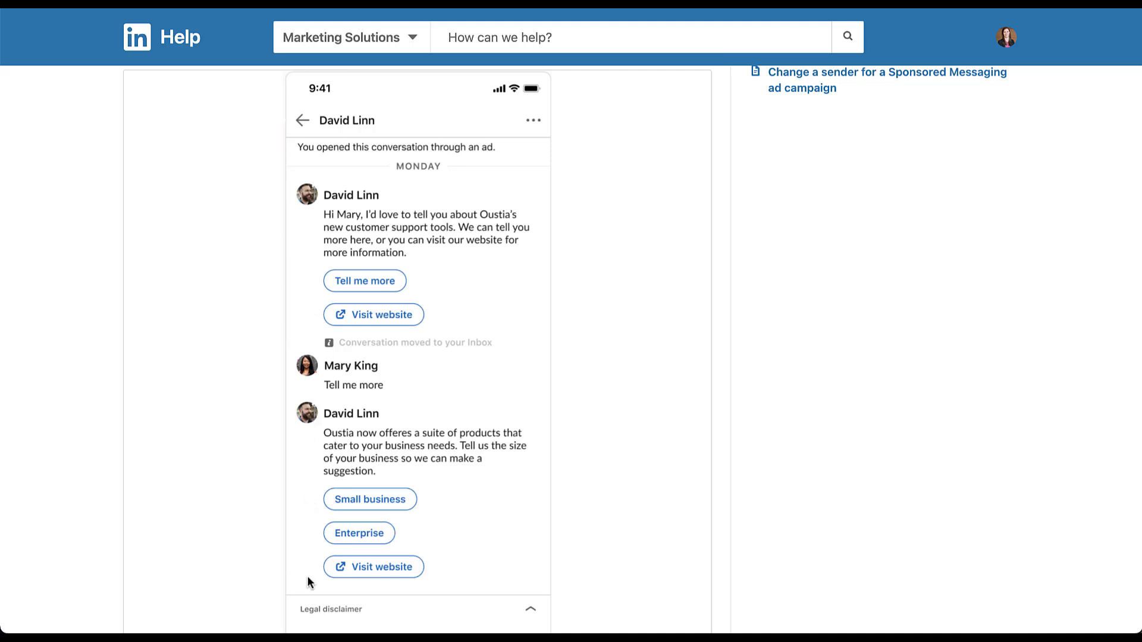
scroll(195, 555, "down", 10)
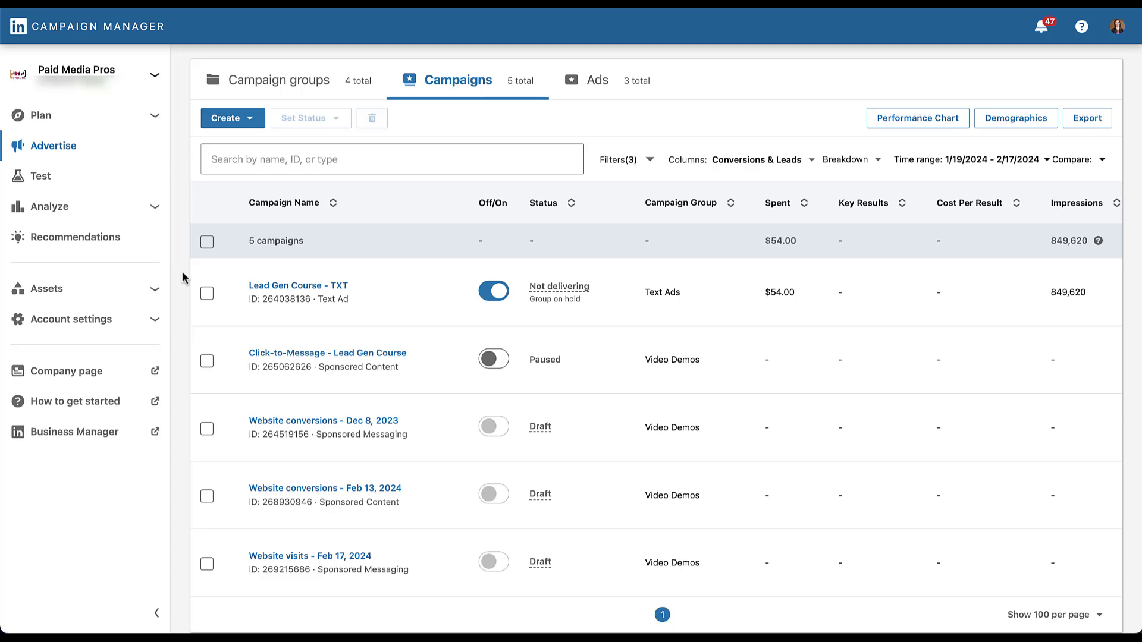
Open Example 1 from Assets > Conversations and look over its Basic Info form.
left_click(156, 291)
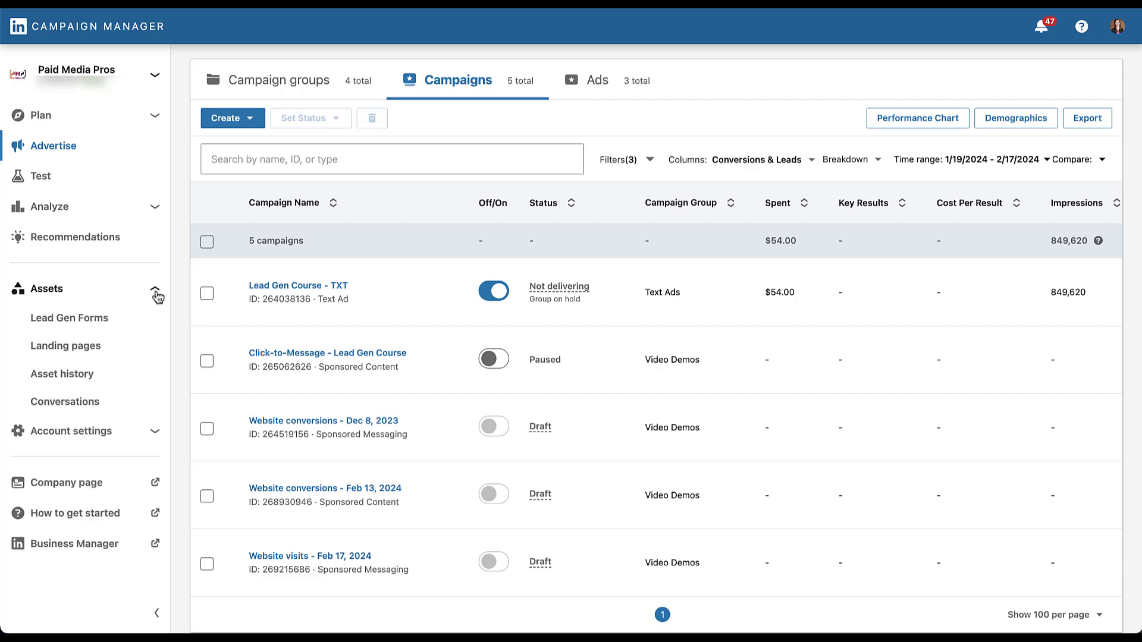
left_click(88, 406)
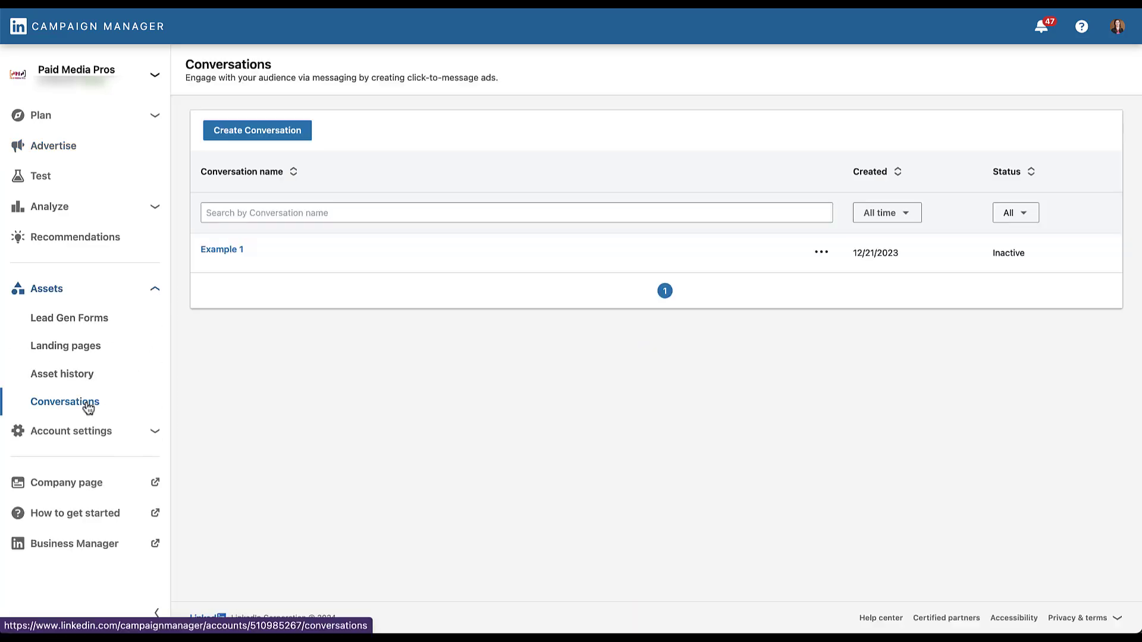
left_click(218, 253)
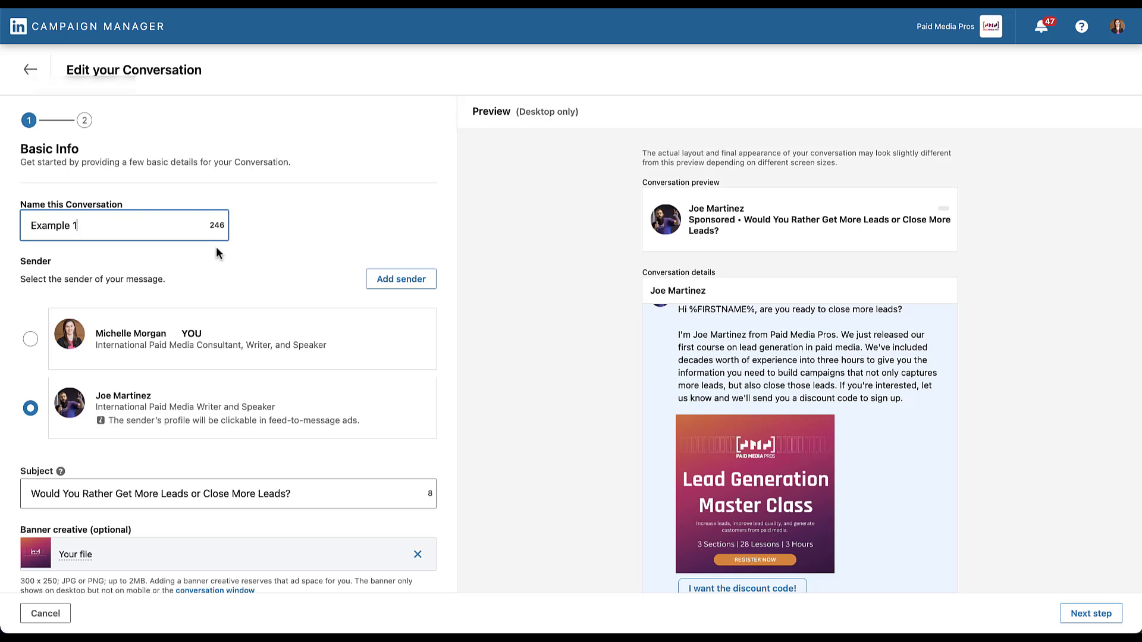
left_click(253, 239)
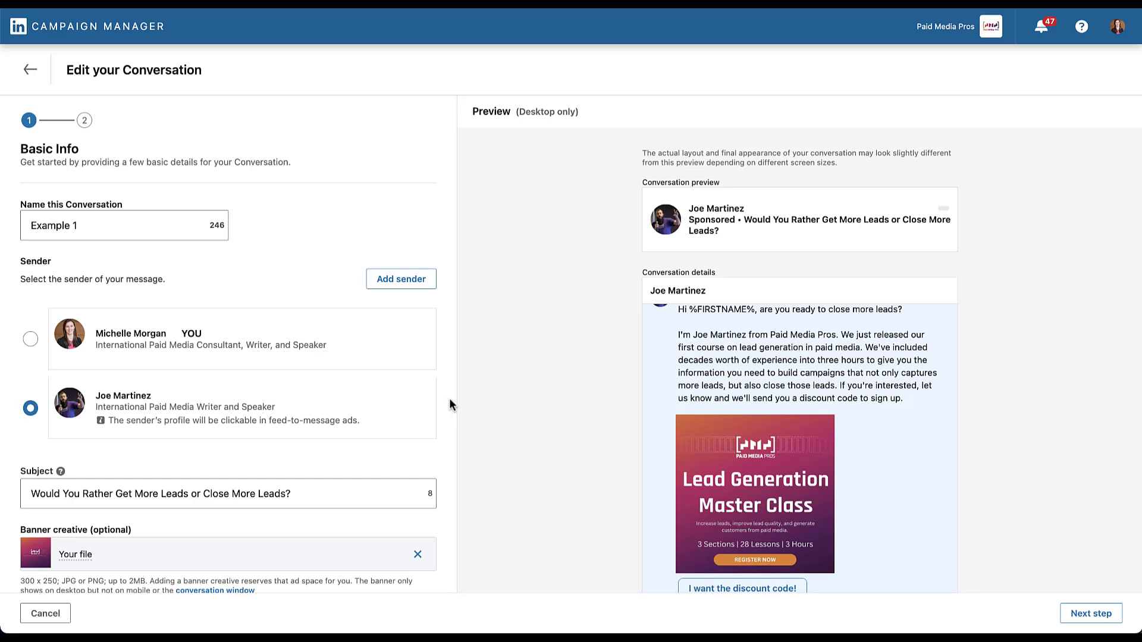
scroll(449, 398, "down", 5)
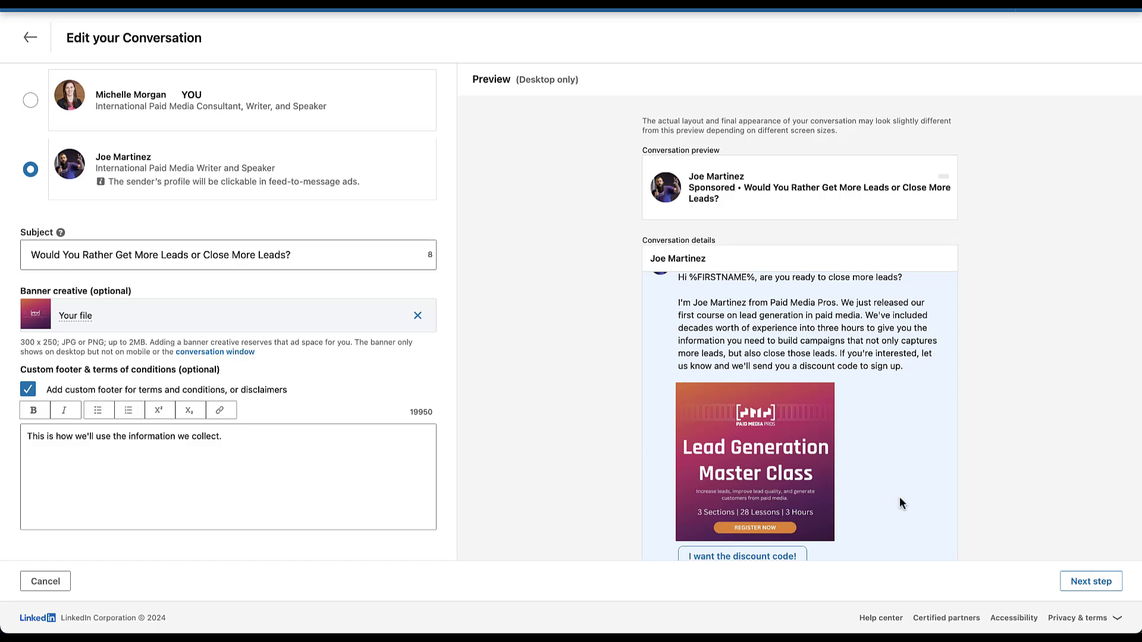
Go to the builder step and scroll down to Example 1's two call-to-action buttons.
left_click(1091, 583)
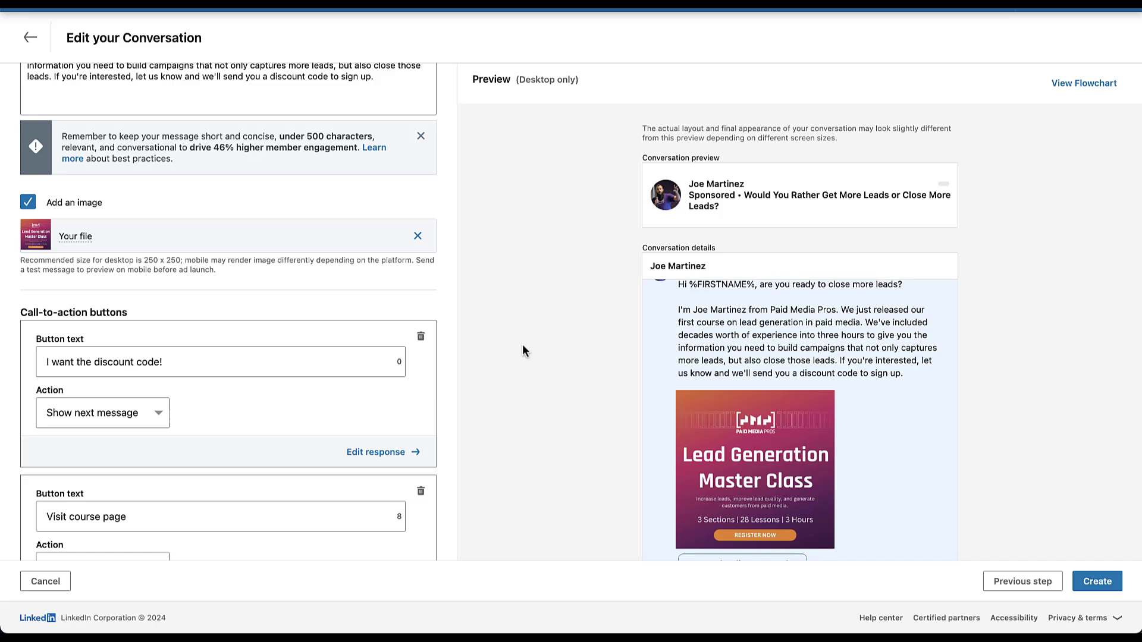
scroll(440, 263, "up", 4)
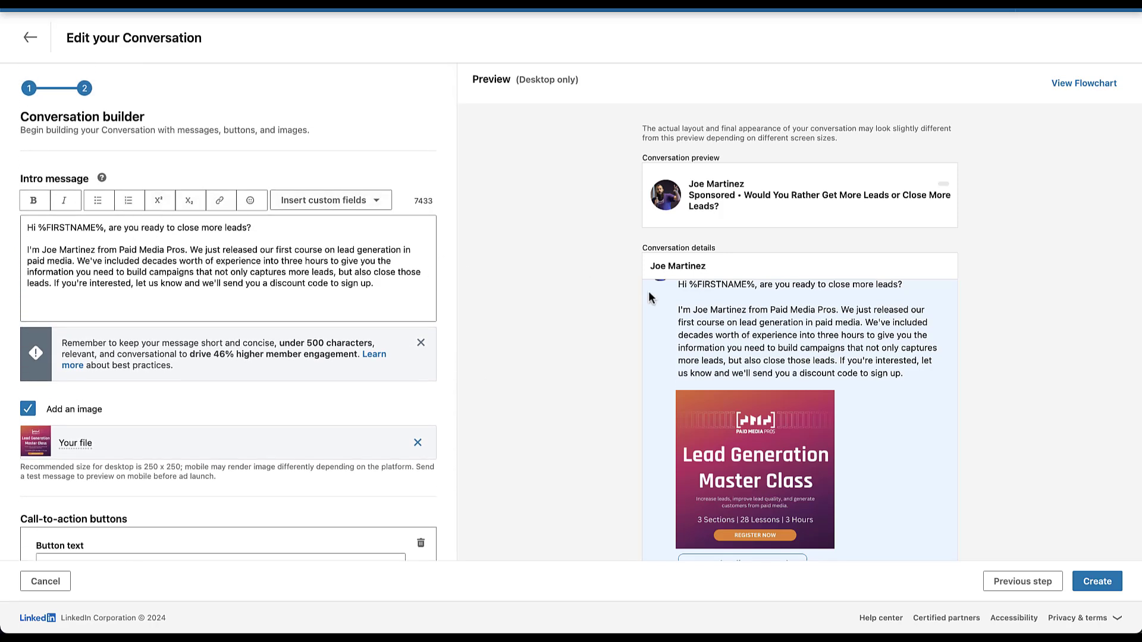
scroll(660, 341, "up", 1)
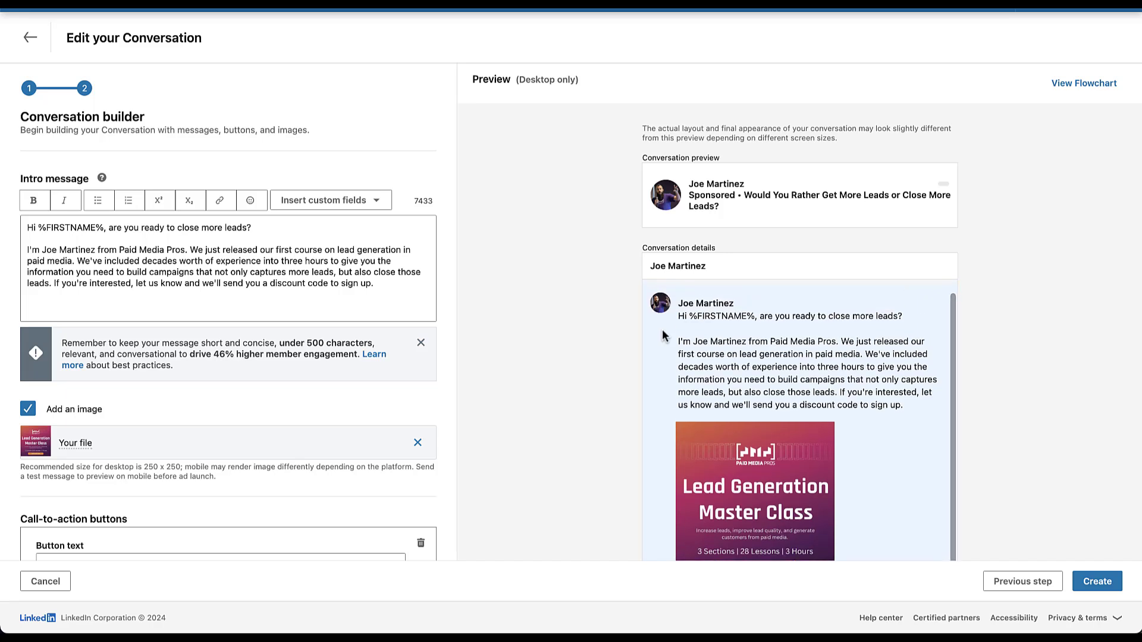
scroll(654, 444, "down", 1)
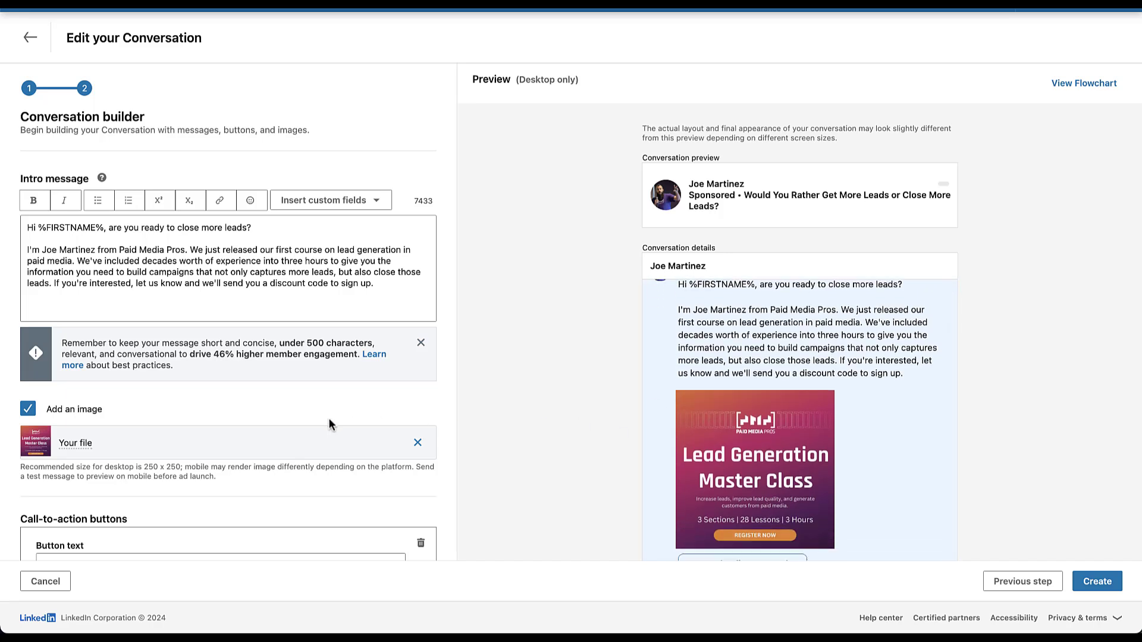
scroll(947, 431, "down", 3)
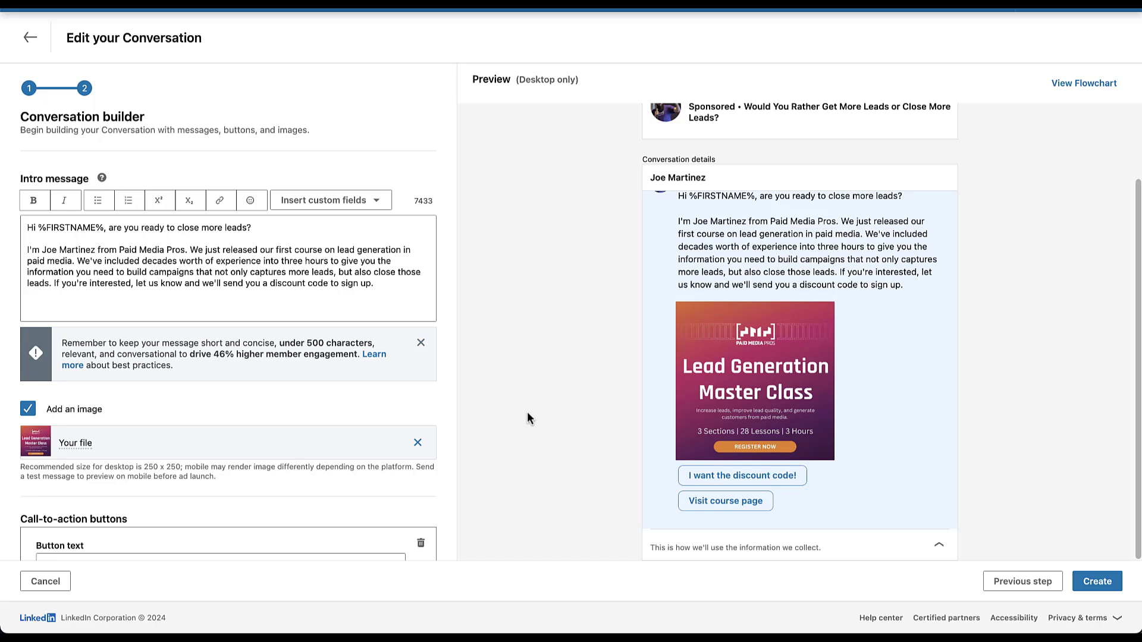
scroll(346, 412, "down", 6)
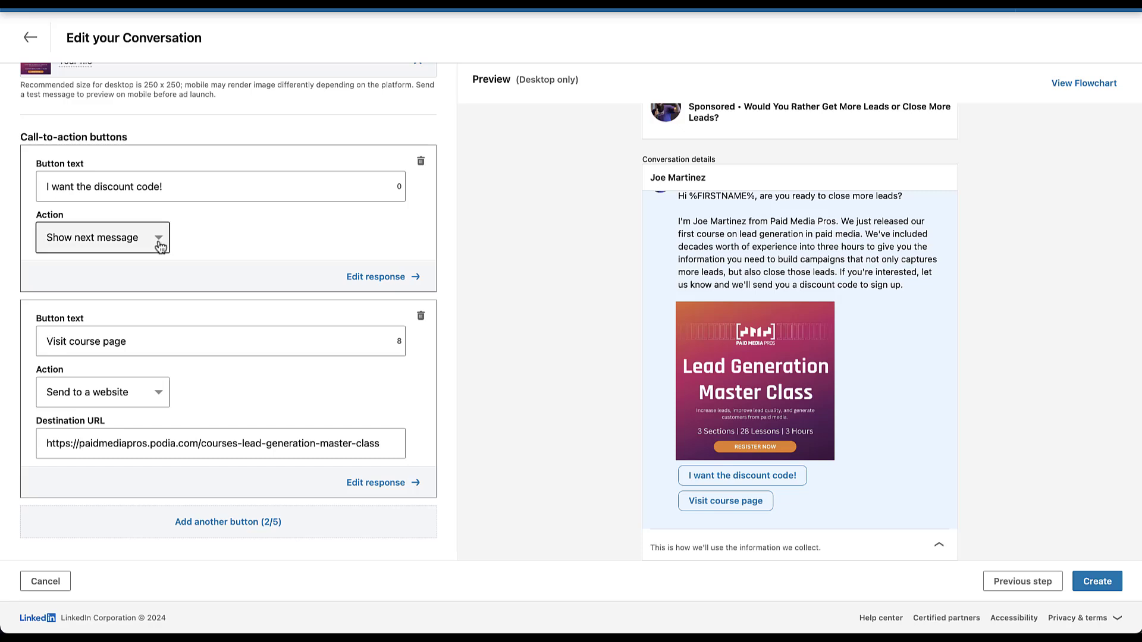
Preview the discount-code reply message, then switch Example 1 to the Flowchart view.
left_click(359, 280)
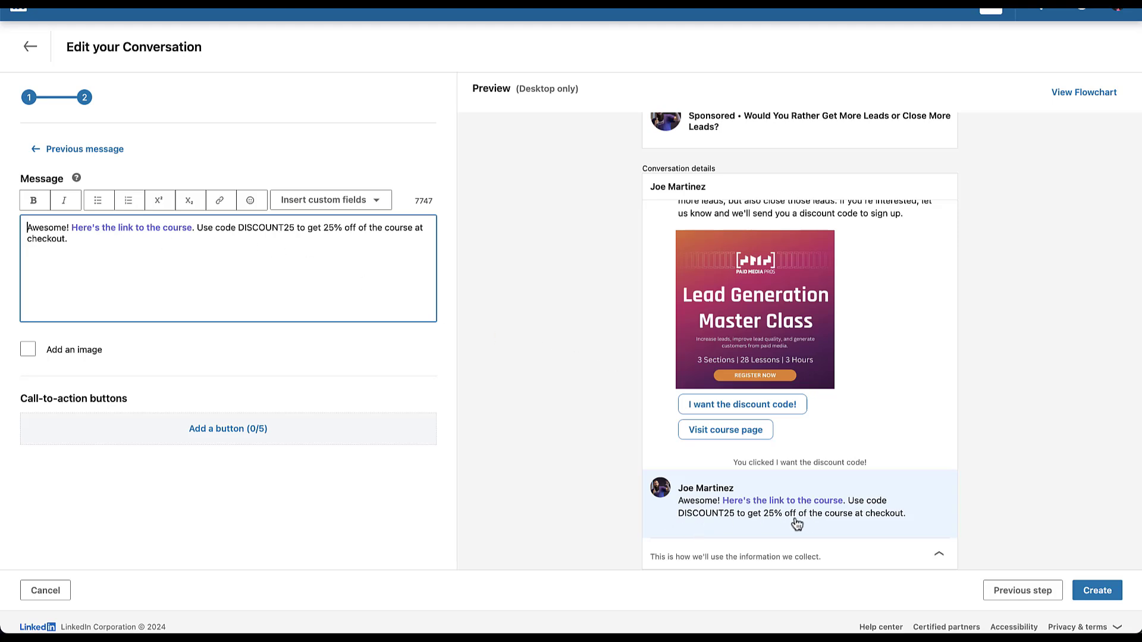
left_click(85, 149)
scroll(419, 376, "down", 6)
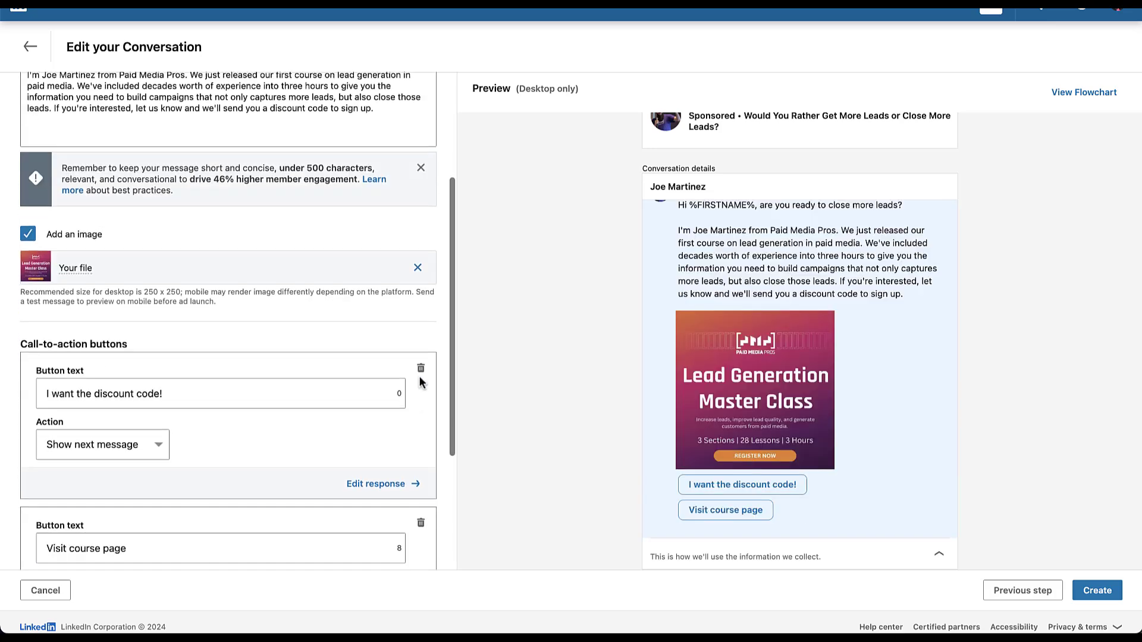
scroll(420, 375, "down", 1)
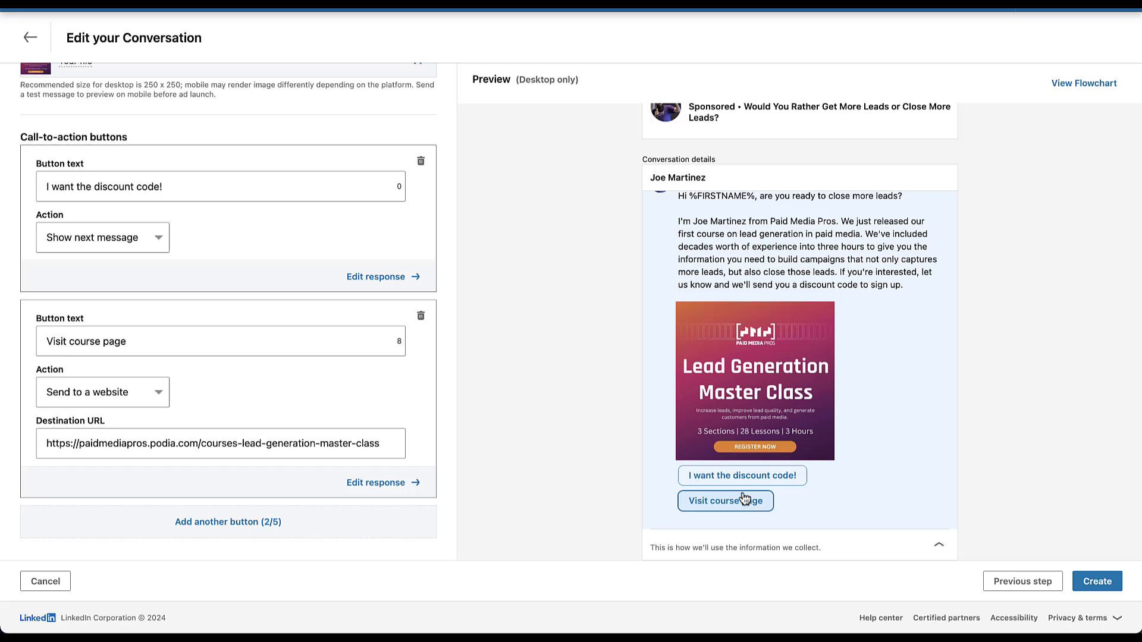
left_click(791, 476)
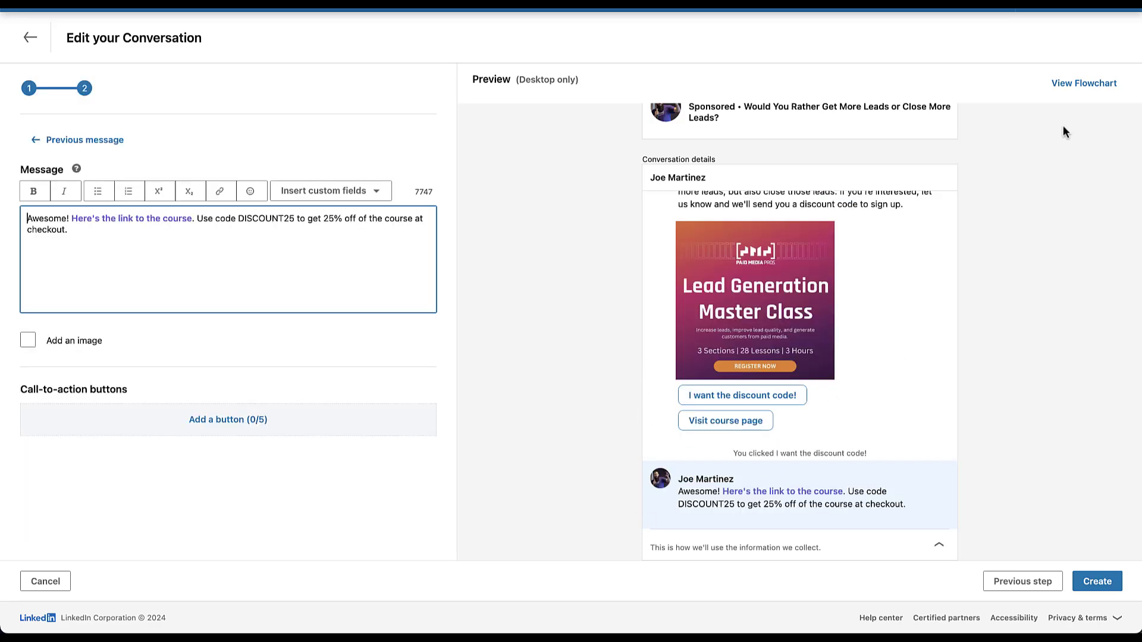
left_click(1083, 85)
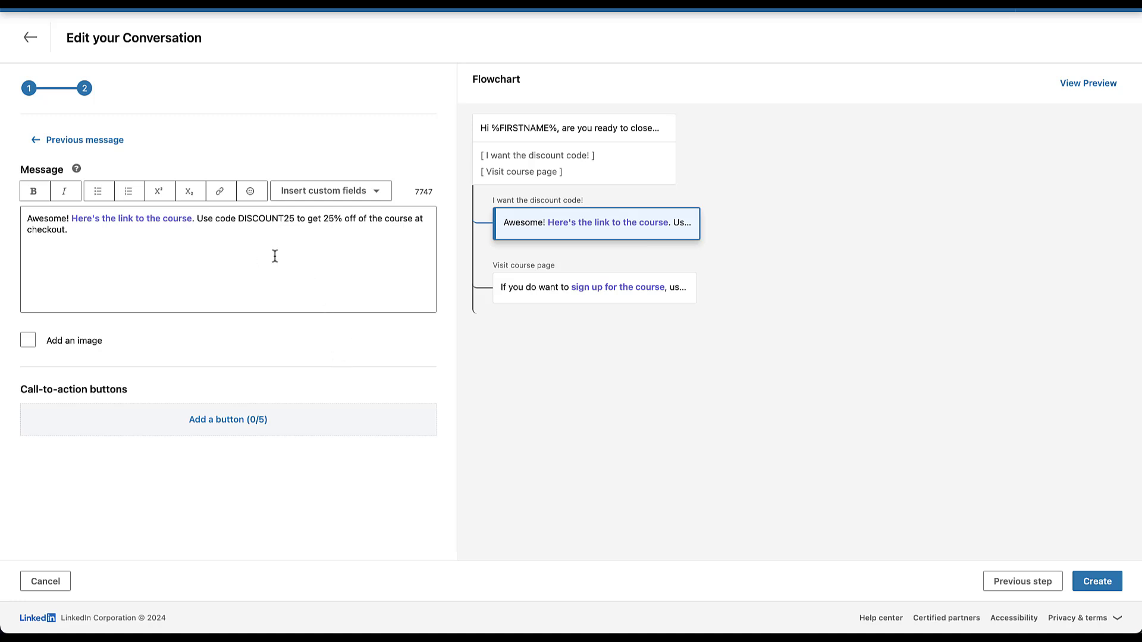
Try adding a button and view its Action types, then cancel the editor without saving.
left_click(225, 420)
scroll(223, 417, "down", 1)
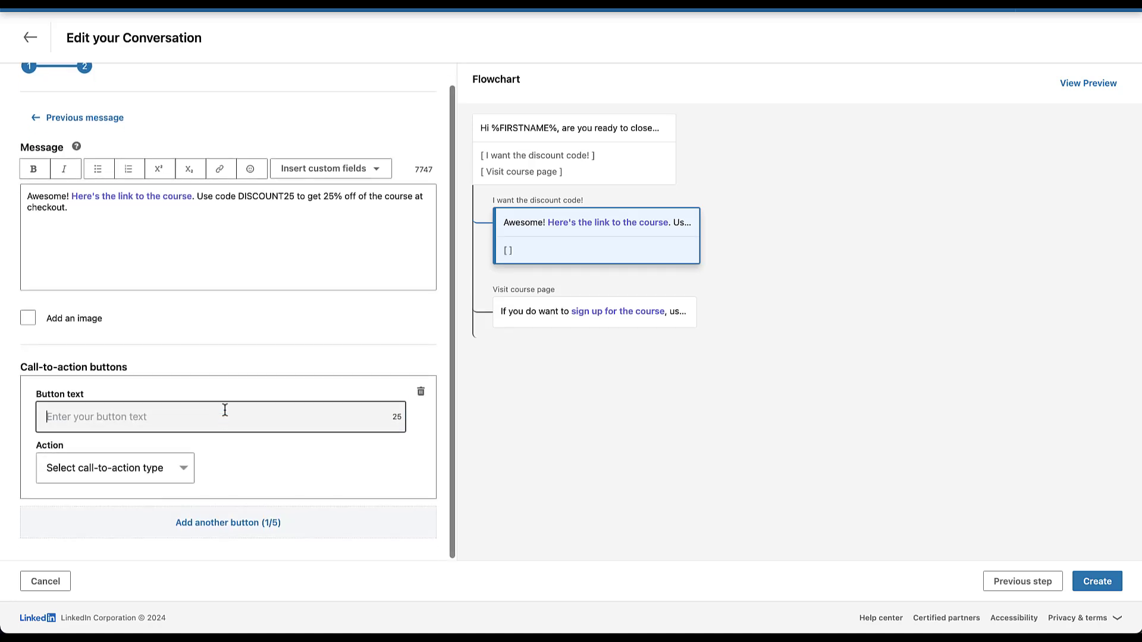
left_click(187, 467)
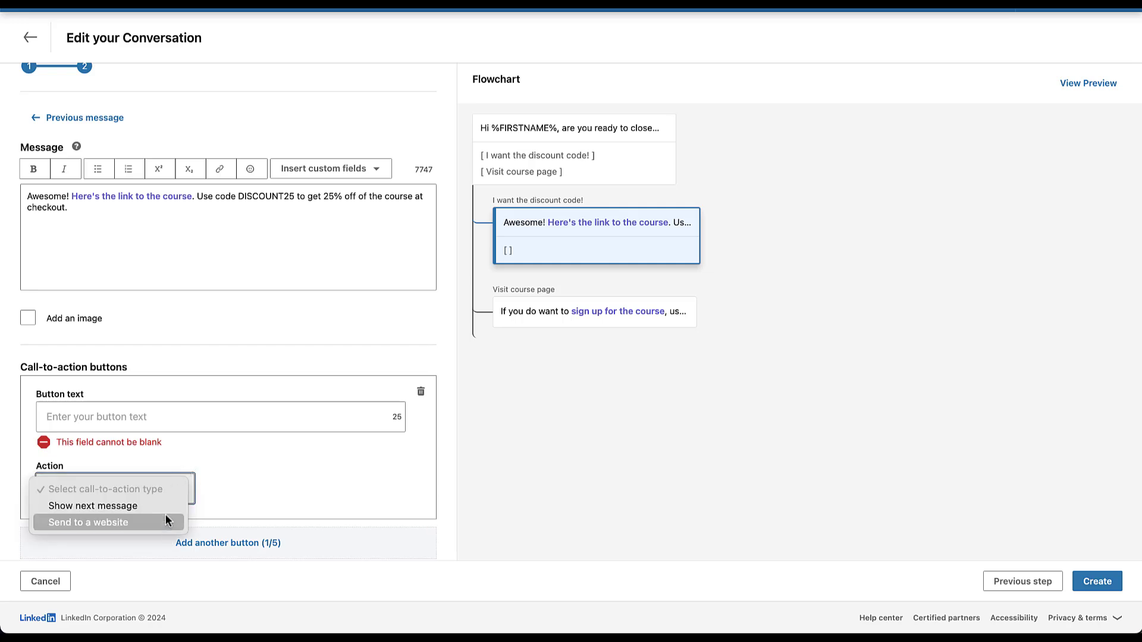
left_click(266, 483)
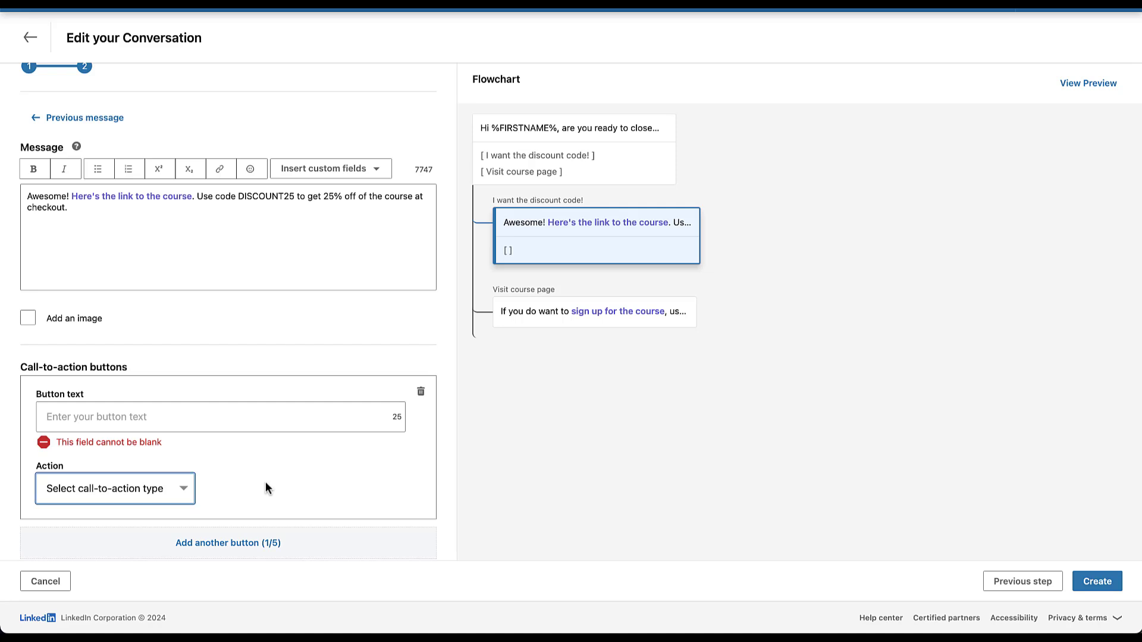
left_click(45, 581)
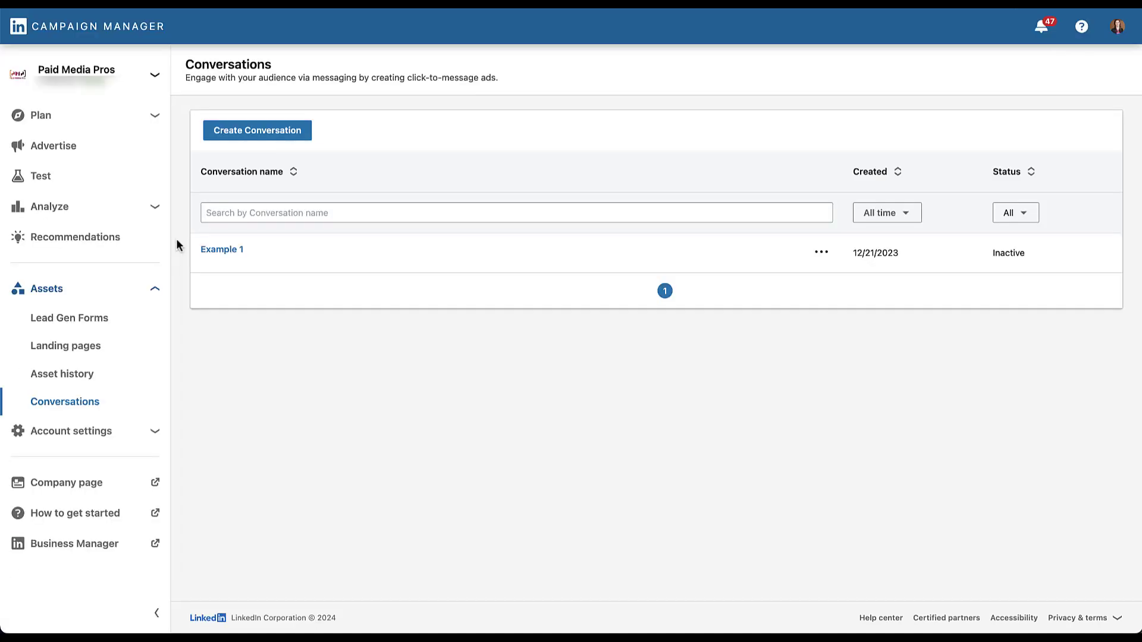
Go to Plan > Audiences and create a new audience retargeted by Conversation.
left_click(154, 115)
left_click(83, 144)
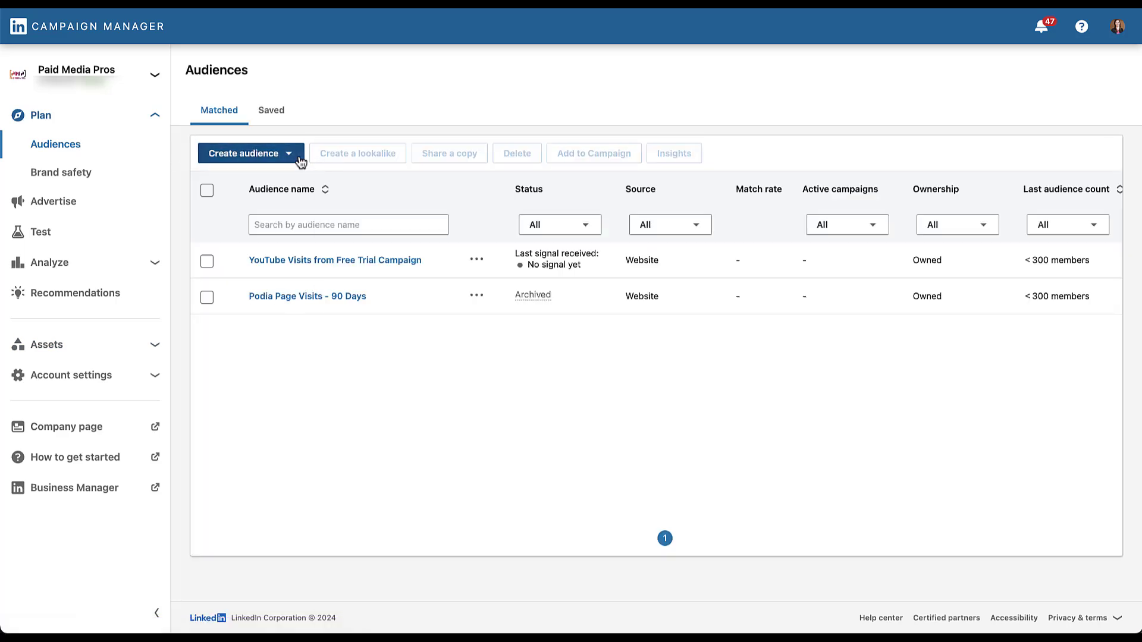
left_click(299, 161)
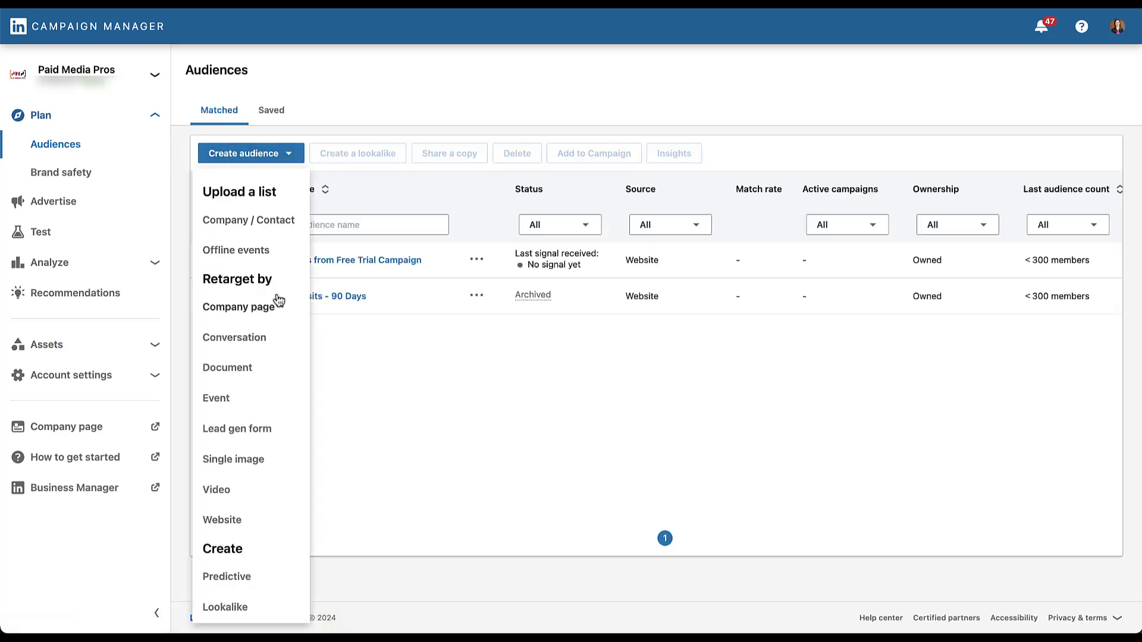
left_click(271, 345)
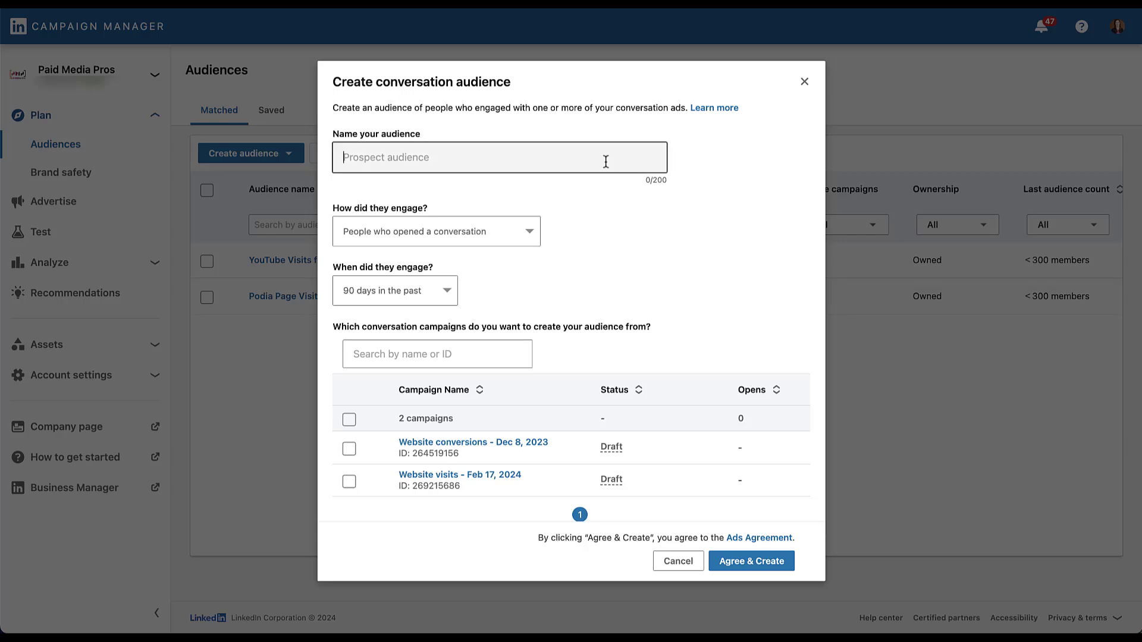
Paste 'RTG - Conversation - Lead Gen Course' as the audience name.
type("RTG - Conversation - Lead Gen Course")
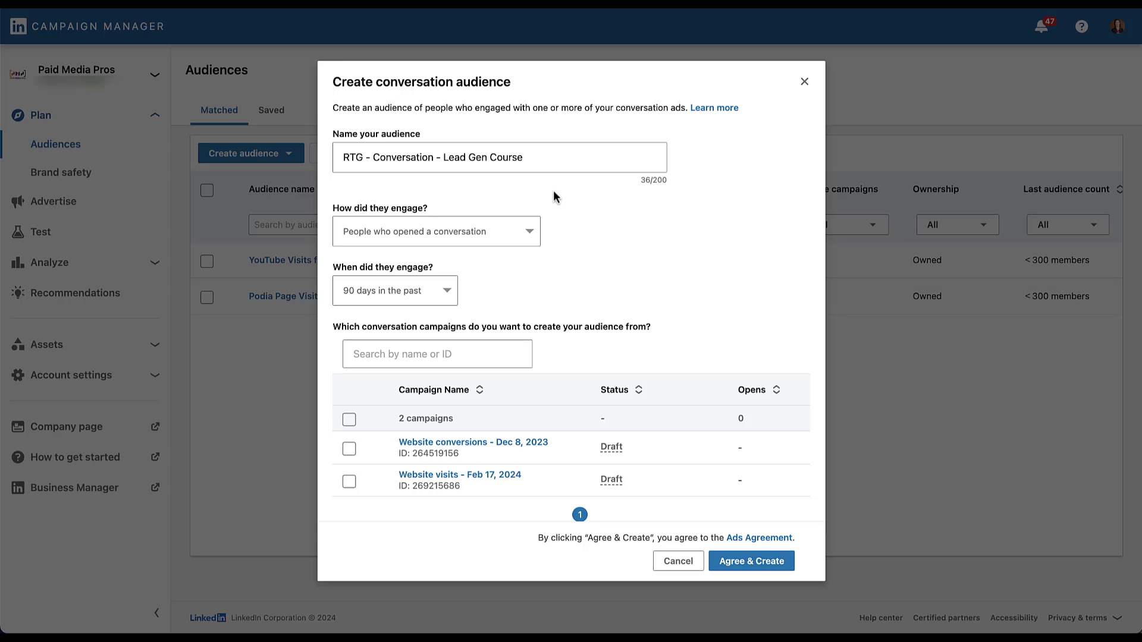
left_click(540, 238)
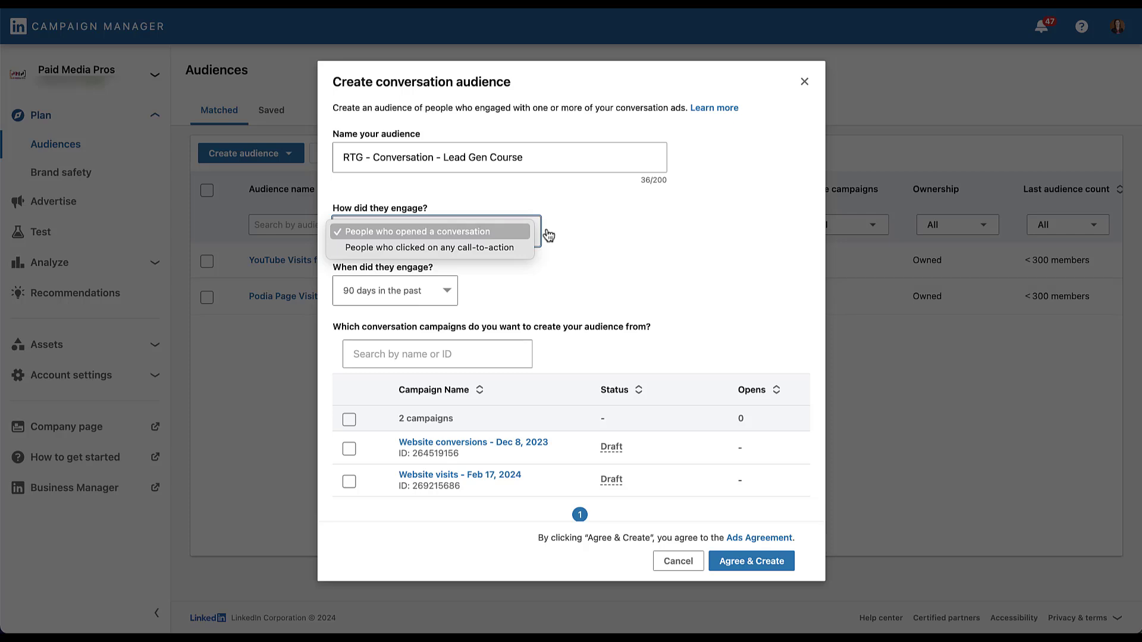
Target people who clicked any call-to-action, keeping the 90-day engagement lookback.
left_click(512, 247)
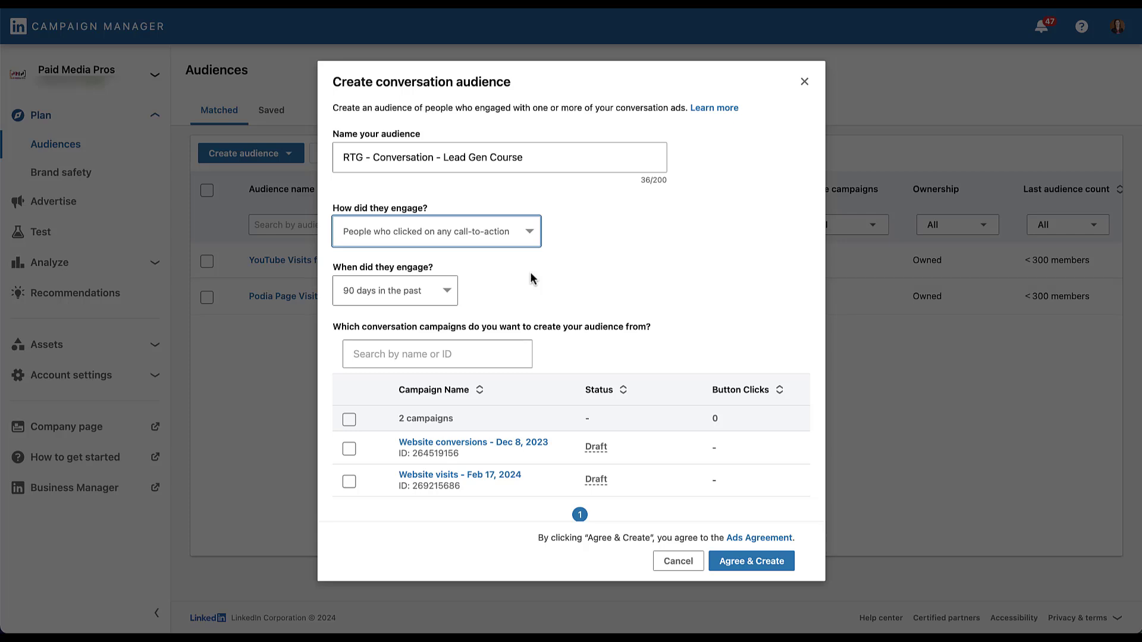
left_click(452, 296)
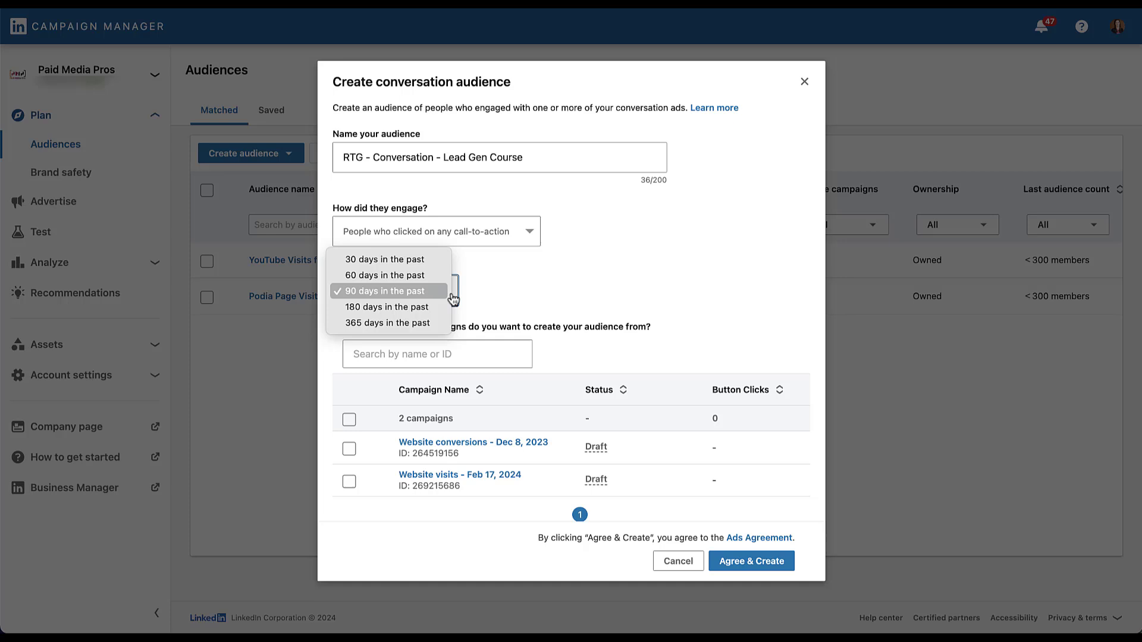
left_click(492, 299)
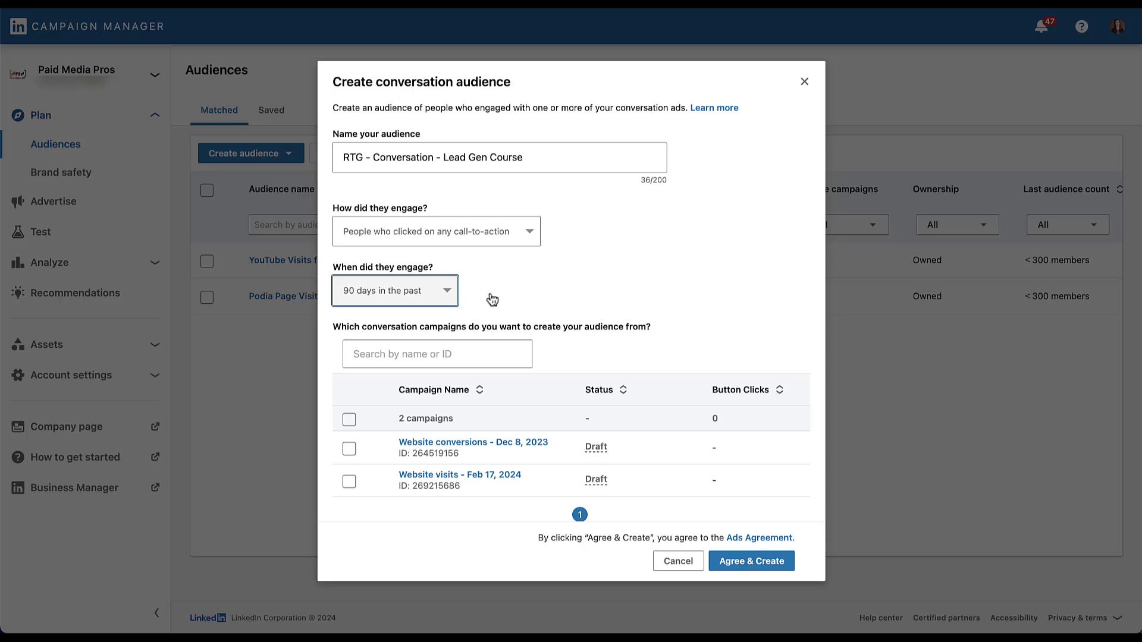
left_click(493, 300)
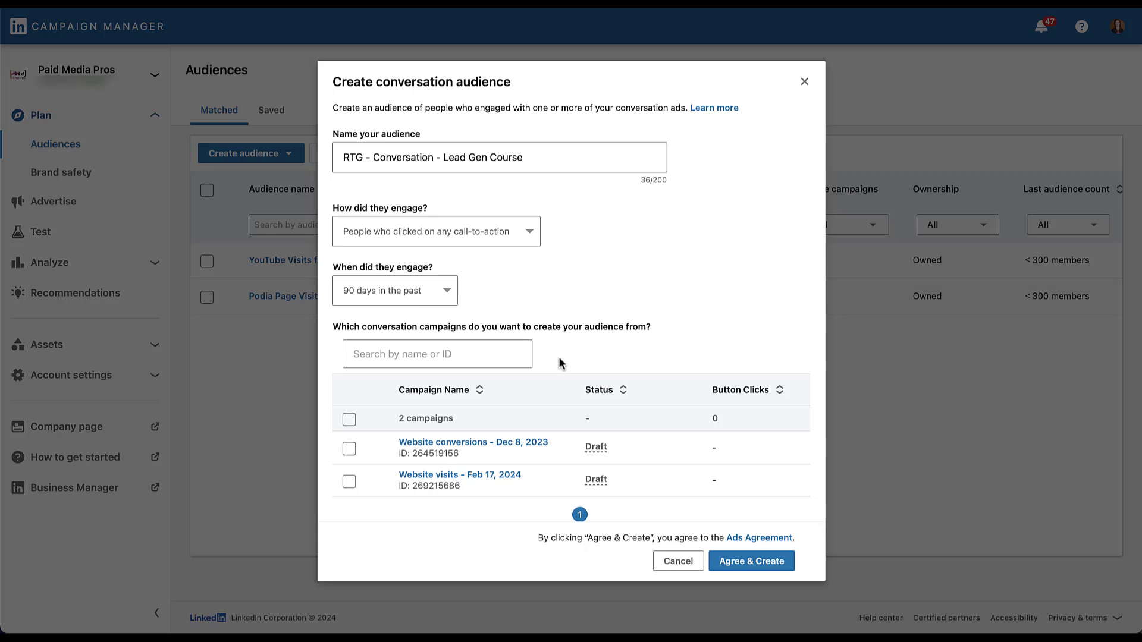
left_click(347, 421)
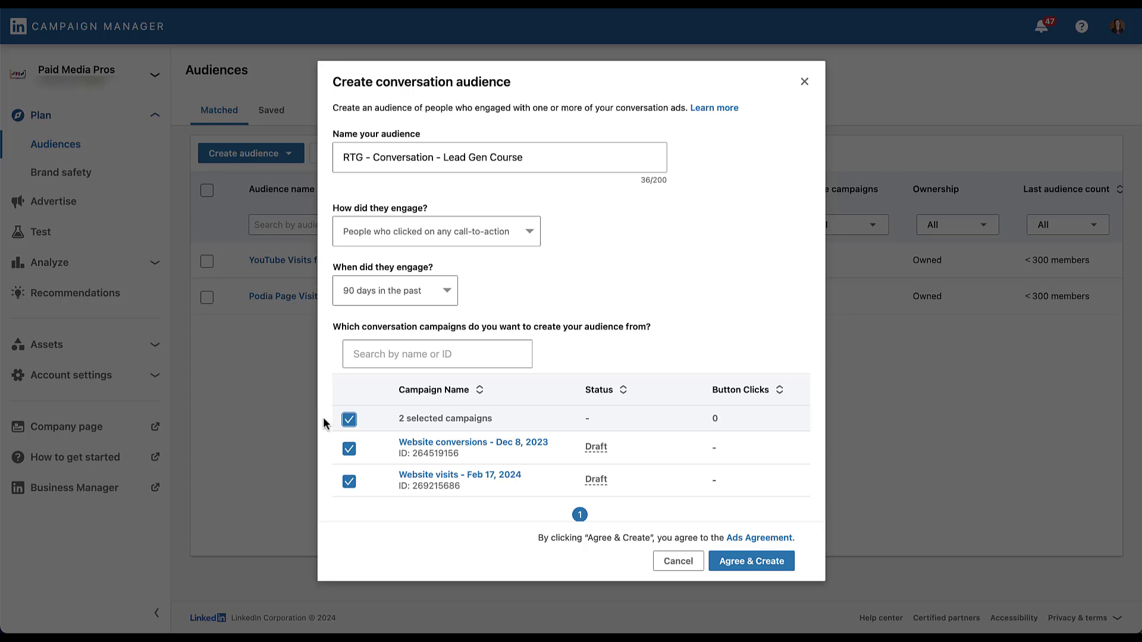
left_click(349, 421)
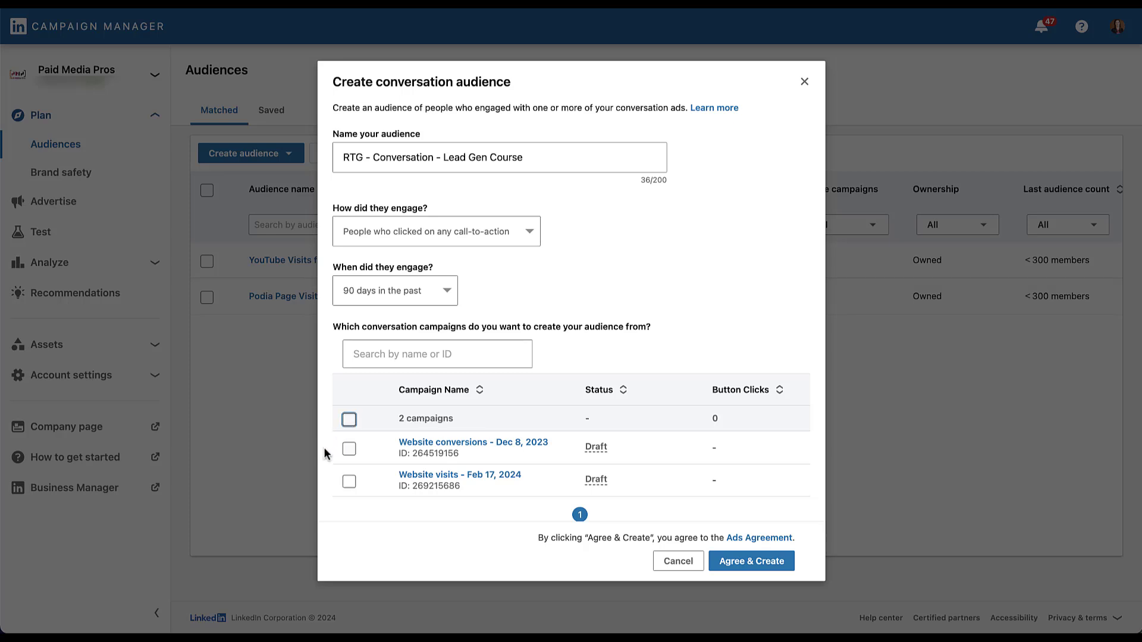